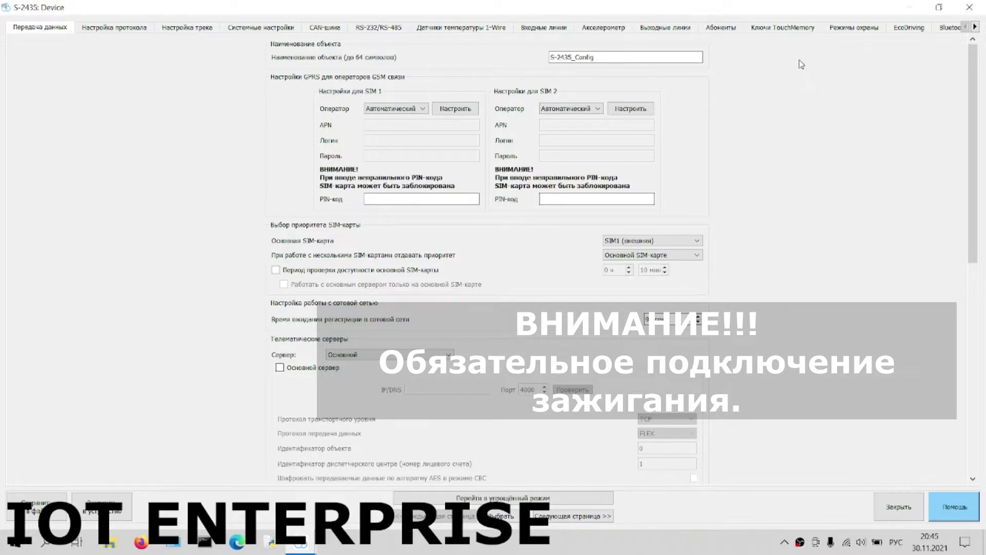
Step: In the TouchMemory key settings, choose «6 байт кода ключа ТМ» as the data sent to the server
{"action": "left_click", "coordinate": [783, 28]}
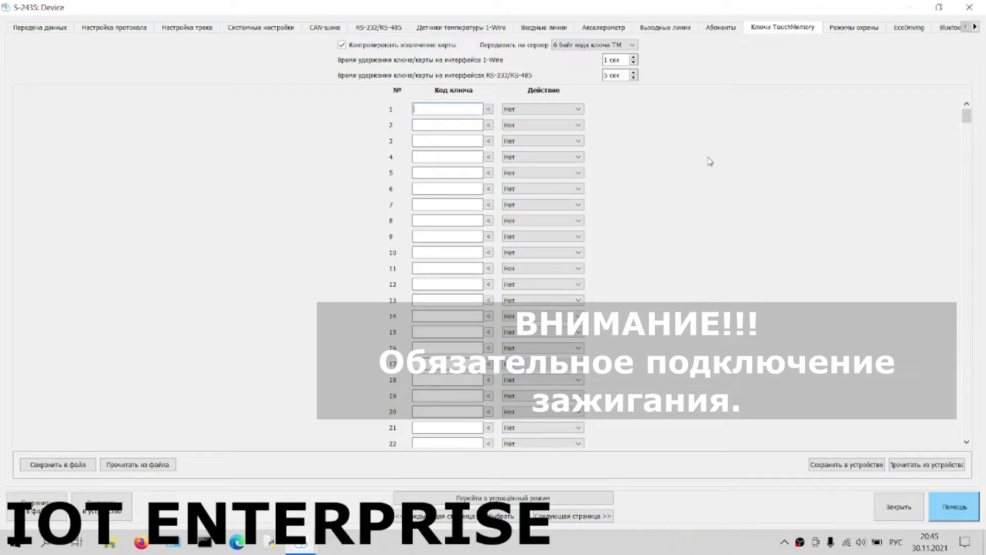
{"action": "left_click", "coordinate": [621, 45]}
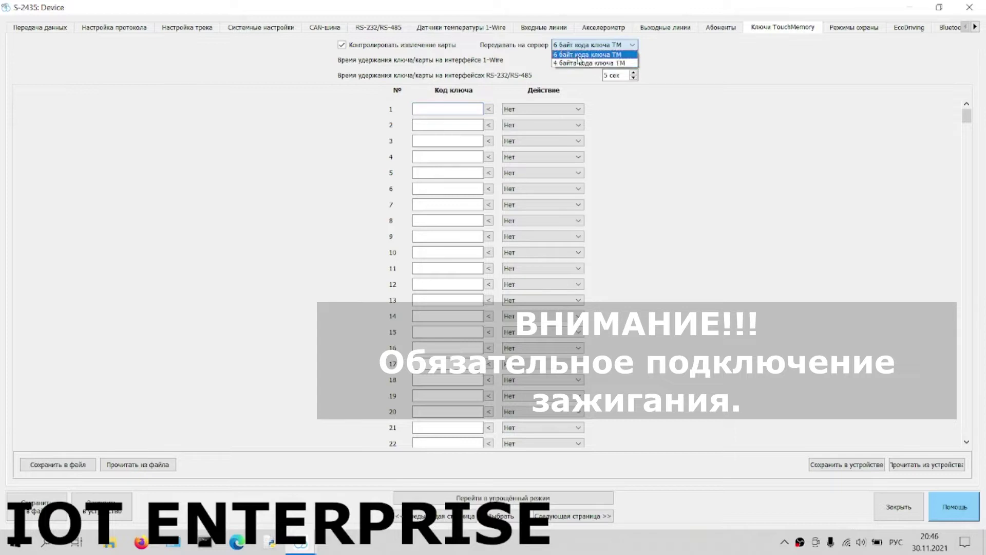
{"action": "left_click", "coordinate": [578, 55]}
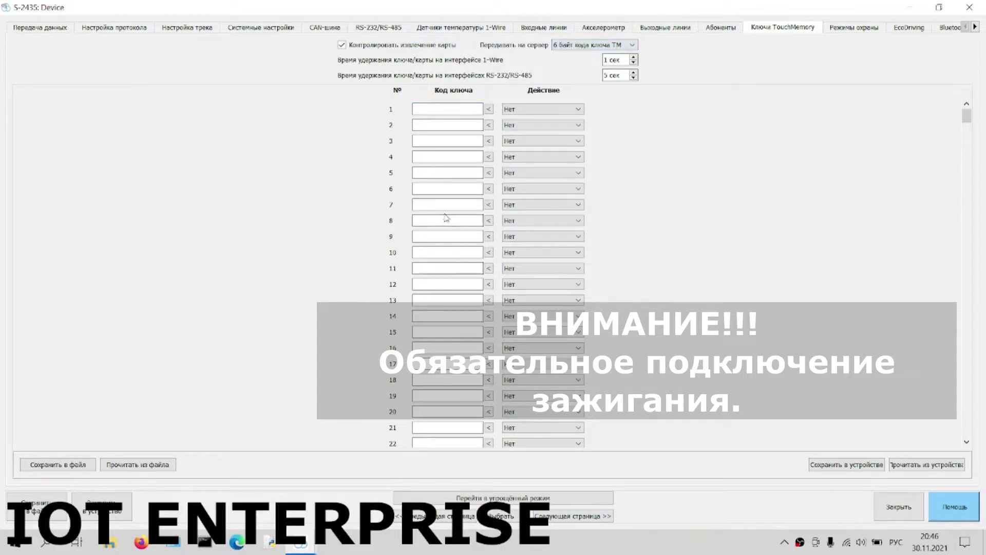
{"action": "scroll", "coordinate": [422, 284], "scroll_direction": "down", "scroll_amount": 2}
{"action": "scroll", "coordinate": [422, 285], "scroll_direction": "up", "scroll_amount": 2}
Step: Assign the action «Иммобилайзер» to TouchMemory keys 1 and 2 and enter the key code for key 1
{"action": "left_click", "coordinate": [532, 109]}
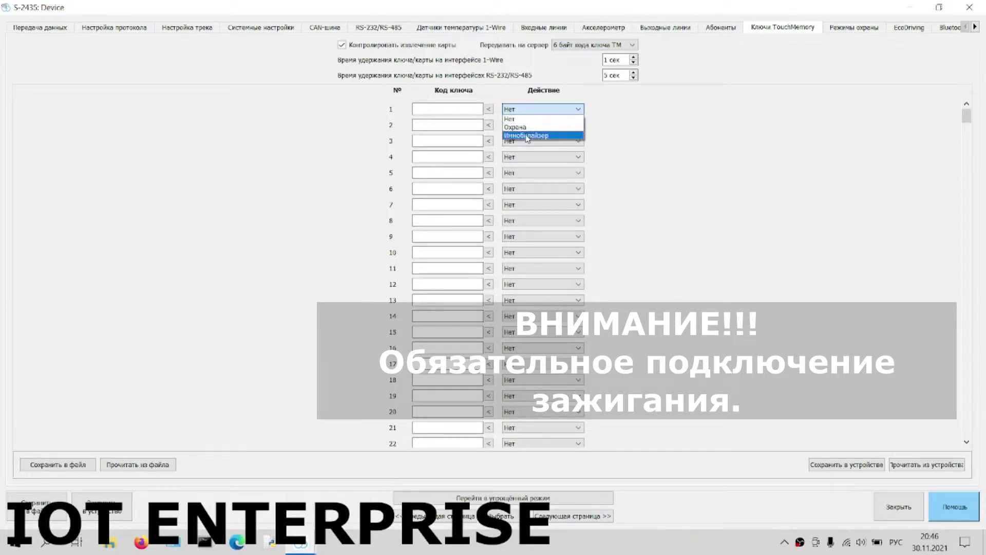
{"action": "left_click", "coordinate": [526, 135]}
{"action": "left_click", "coordinate": [540, 124]}
{"action": "left_click", "coordinate": [523, 152]}
{"action": "left_click", "coordinate": [450, 113]}
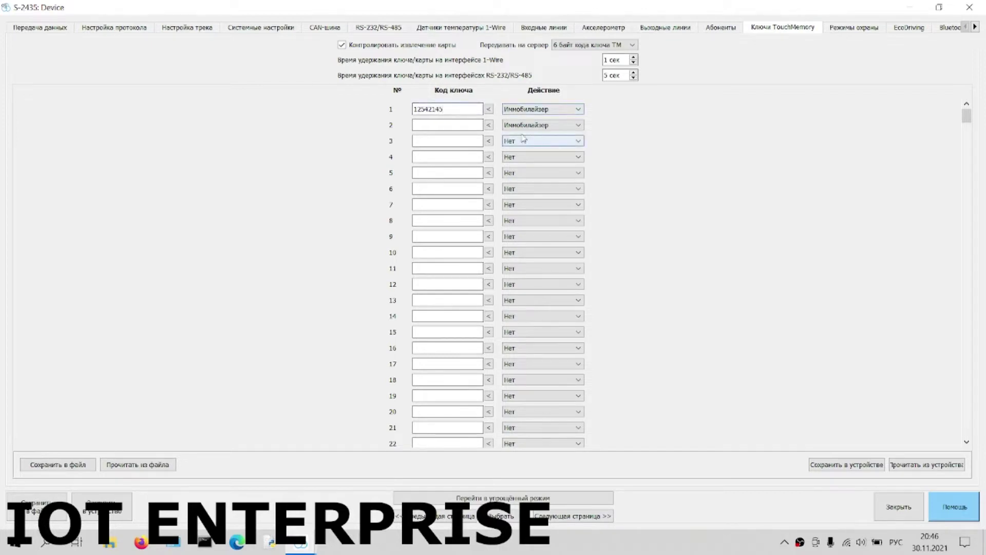
{"action": "left_click", "coordinate": [489, 110]}
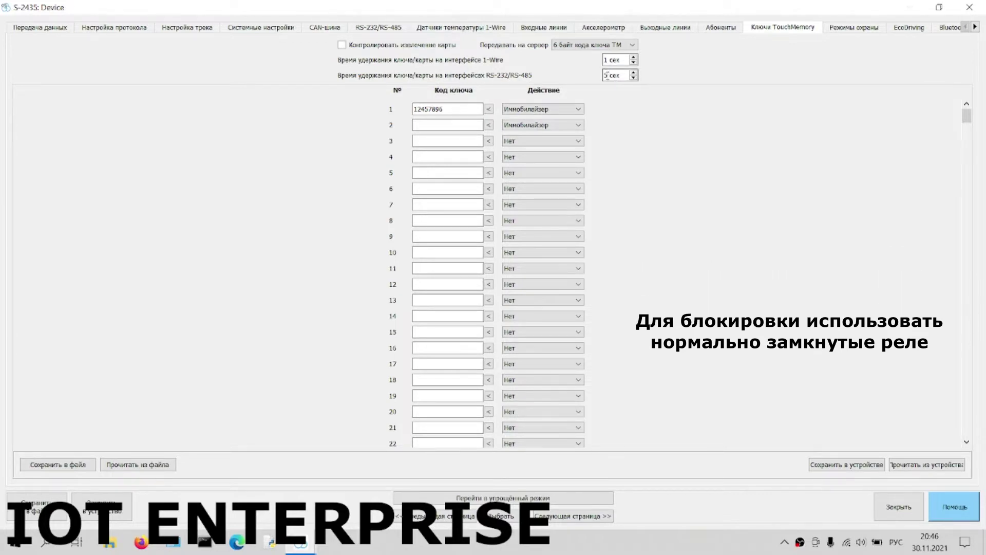
Step: Set the key/card hold time on the RS-232/RS-485 interfaces to 3 сек and select «Иммобилайзер» as key 1's action
{"action": "left_click", "coordinate": [633, 78]}
{"action": "left_click", "coordinate": [633, 78]}
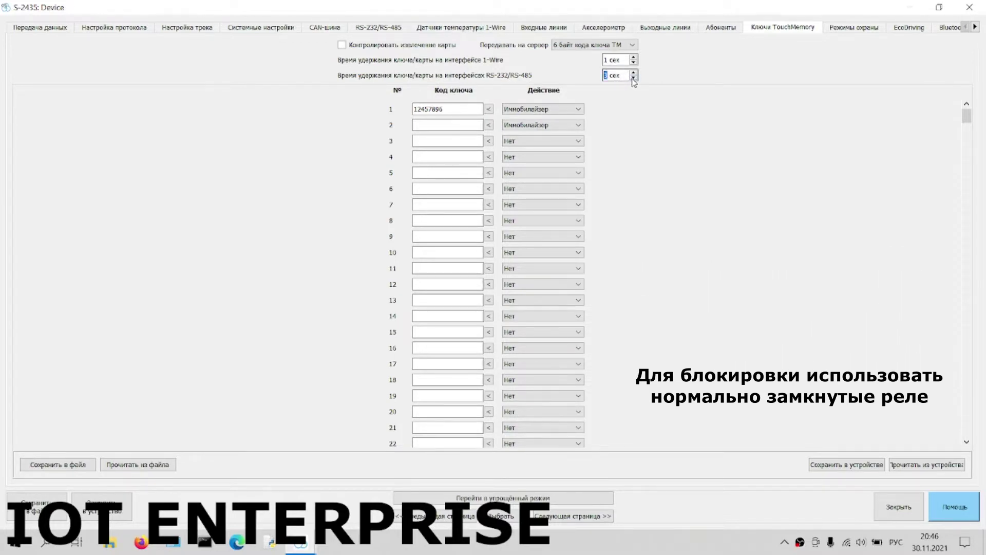
{"action": "left_click", "coordinate": [425, 109]}
{"action": "left_click", "coordinate": [529, 110]}
{"action": "left_click", "coordinate": [526, 135]}
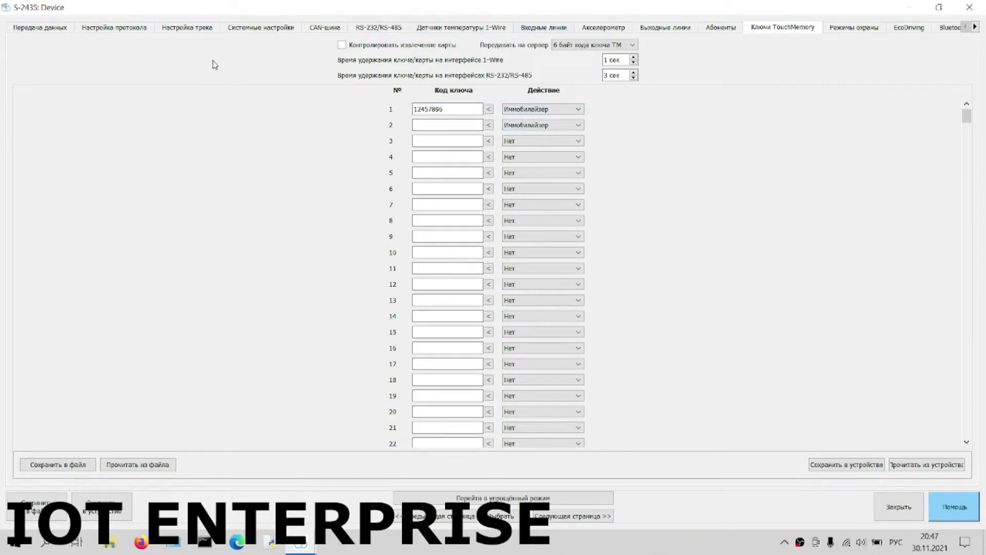
Step: Configure input line IN1, named «Зажигание», for use as «дискретный НР+»
{"action": "left_click", "coordinate": [553, 29]}
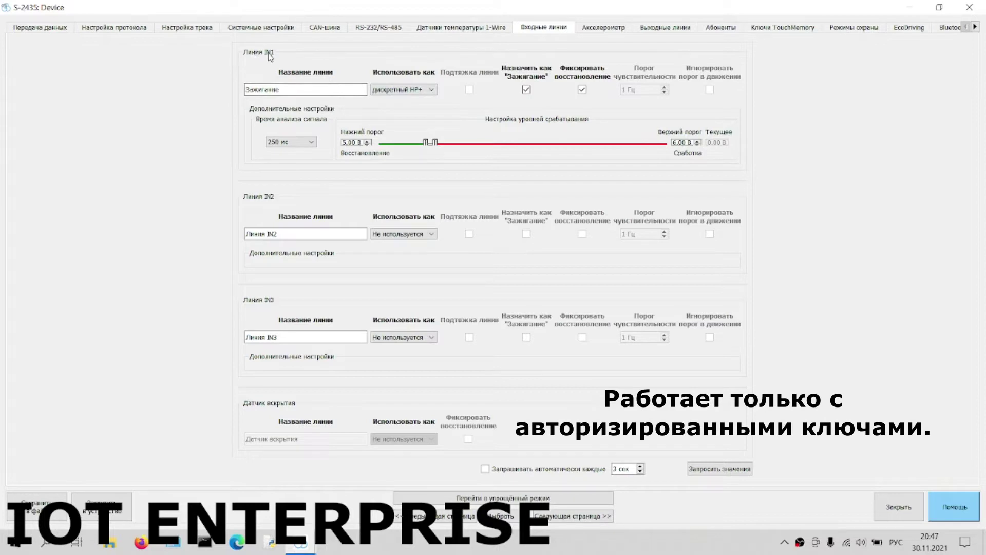
{"action": "left_click", "coordinate": [316, 90]}
{"action": "left_click", "coordinate": [399, 90]}
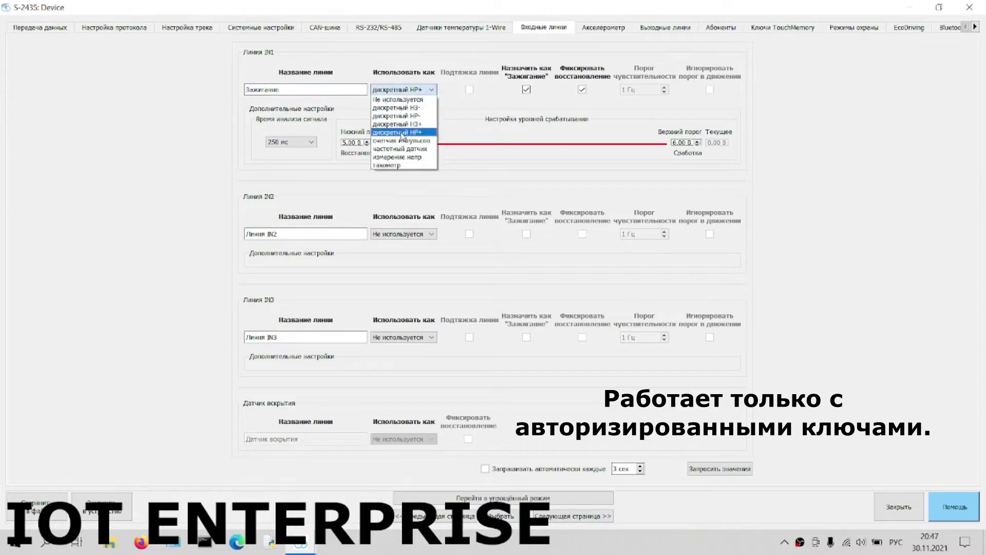
{"action": "left_click", "coordinate": [402, 133]}
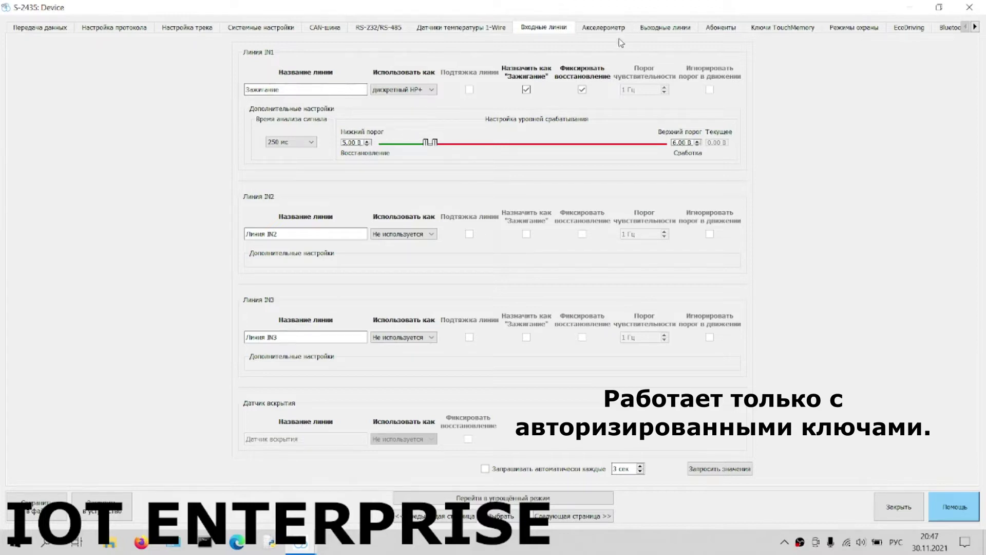
Step: Configure output line O1 for use as «Иммобилайзер ТМ»
{"action": "left_click", "coordinate": [644, 29]}
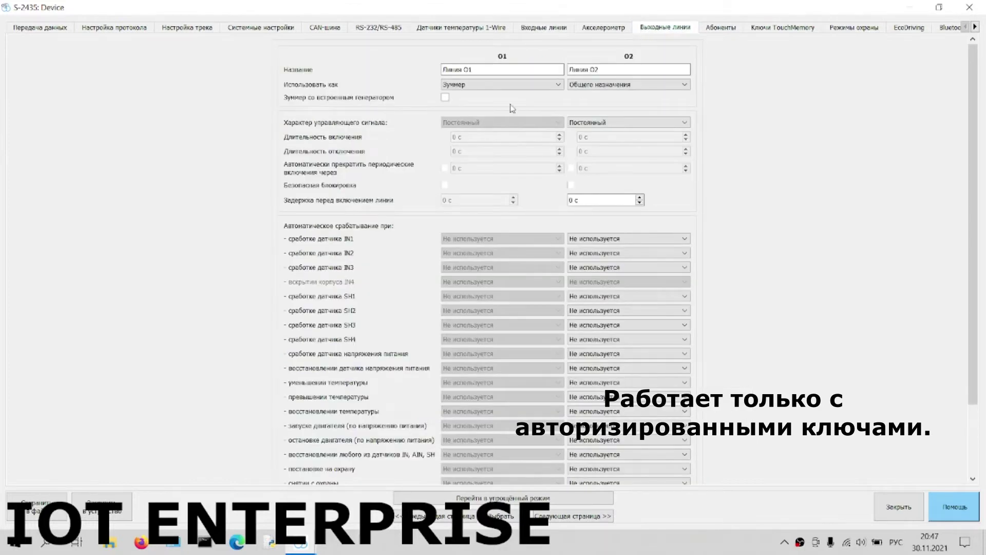
{"action": "left_click", "coordinate": [475, 86]}
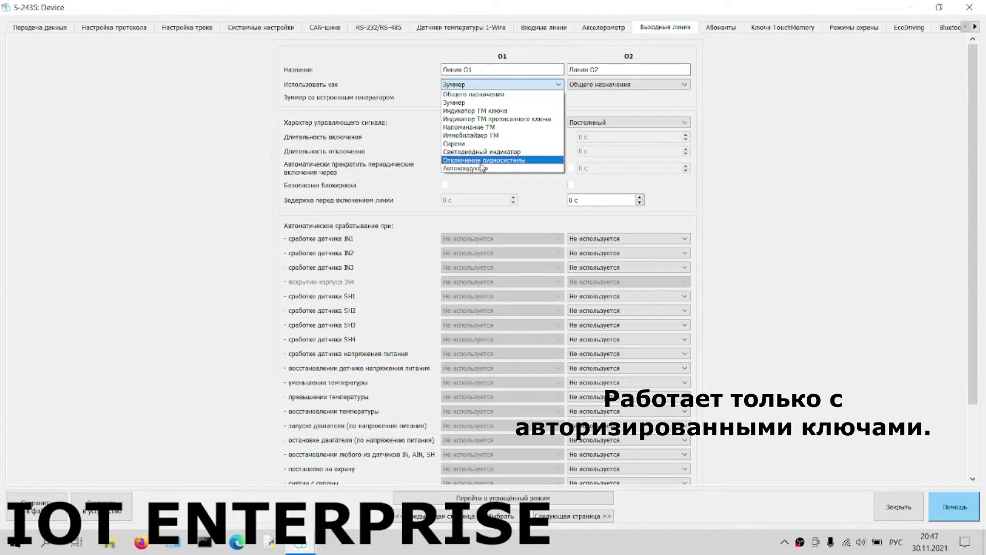
{"action": "left_click", "coordinate": [479, 136]}
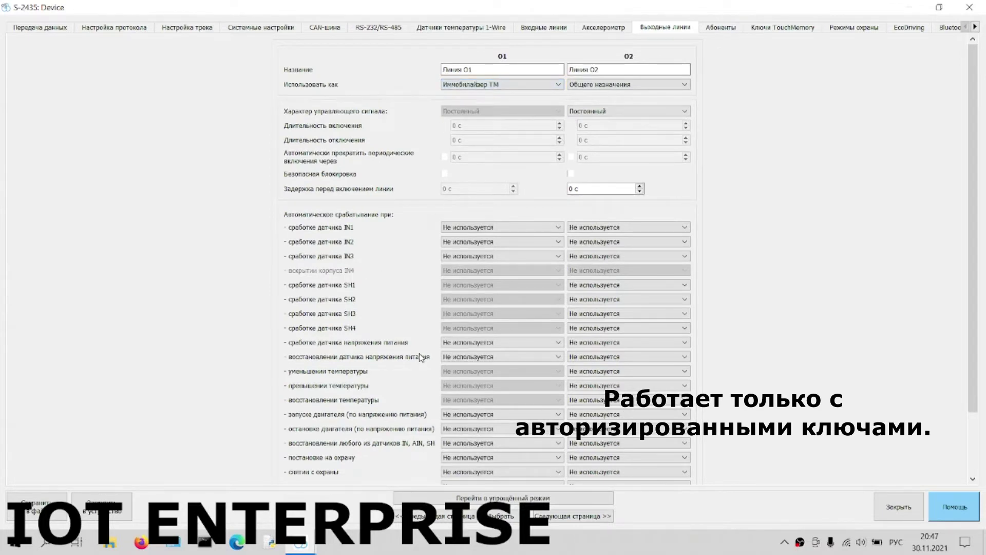
Step: Set output O1's automatic response to sensor IN1 triggering to «Включается», leaving output O2's response as it is
{"action": "scroll", "coordinate": [418, 359], "scroll_direction": "down", "scroll_amount": 1}
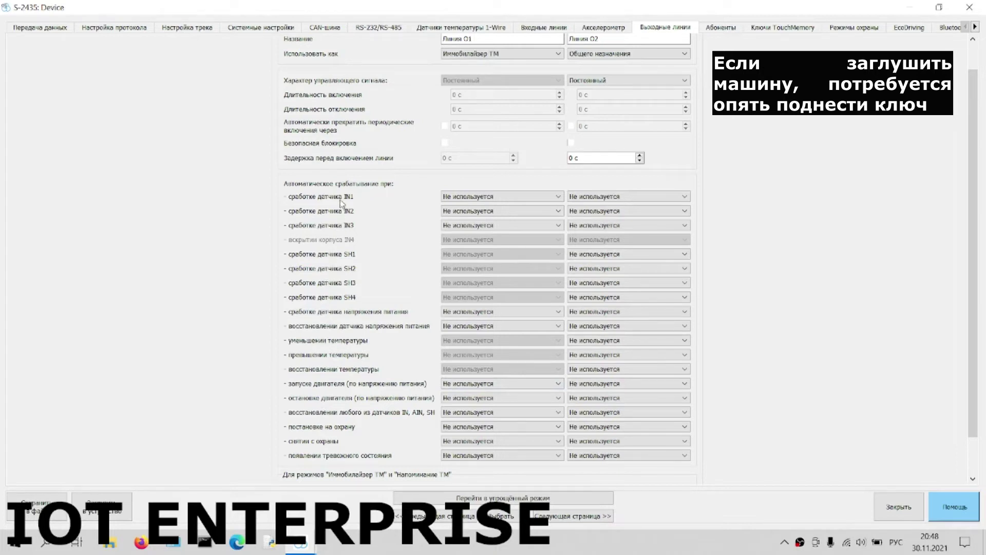
{"action": "left_click", "coordinate": [456, 198]}
{"action": "left_click", "coordinate": [473, 214]}
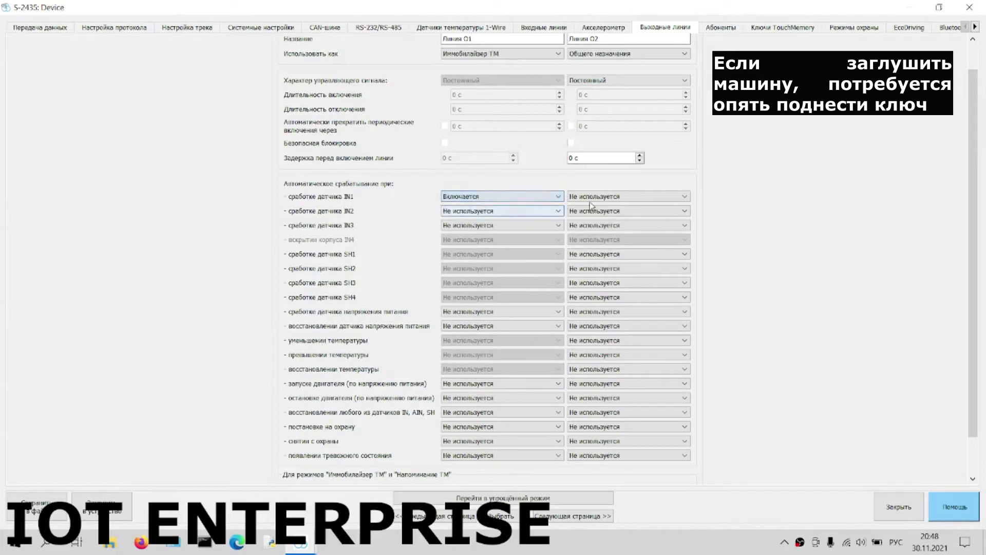
{"action": "left_click", "coordinate": [592, 198]}
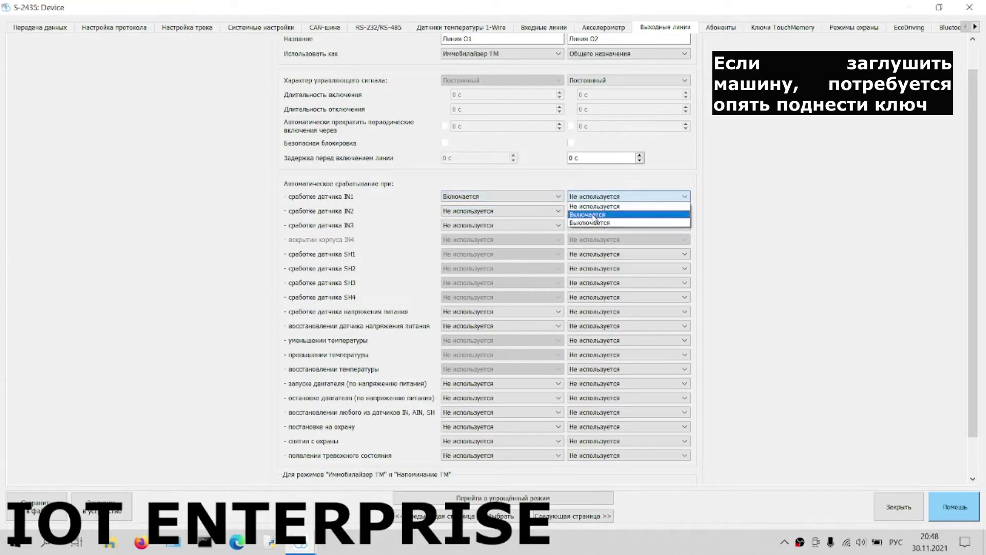
{"action": "left_click", "coordinate": [730, 193]}
{"action": "scroll", "coordinate": [484, 197], "scroll_direction": "up", "scroll_amount": 1}
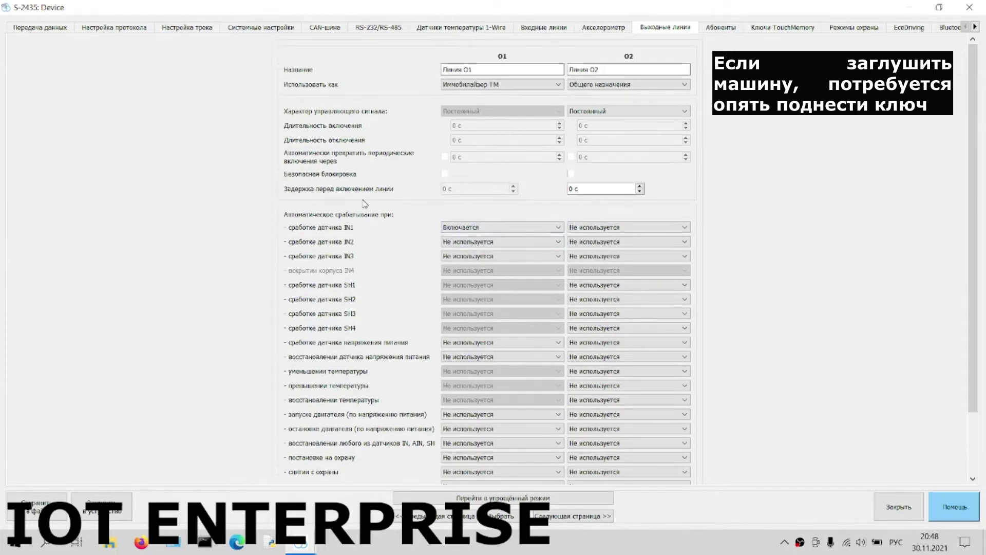
Step: Return output O1's response to sensor IN1 triggering to «Не используется» and review the immobilizer delay settings
{"action": "left_click", "coordinate": [470, 227]}
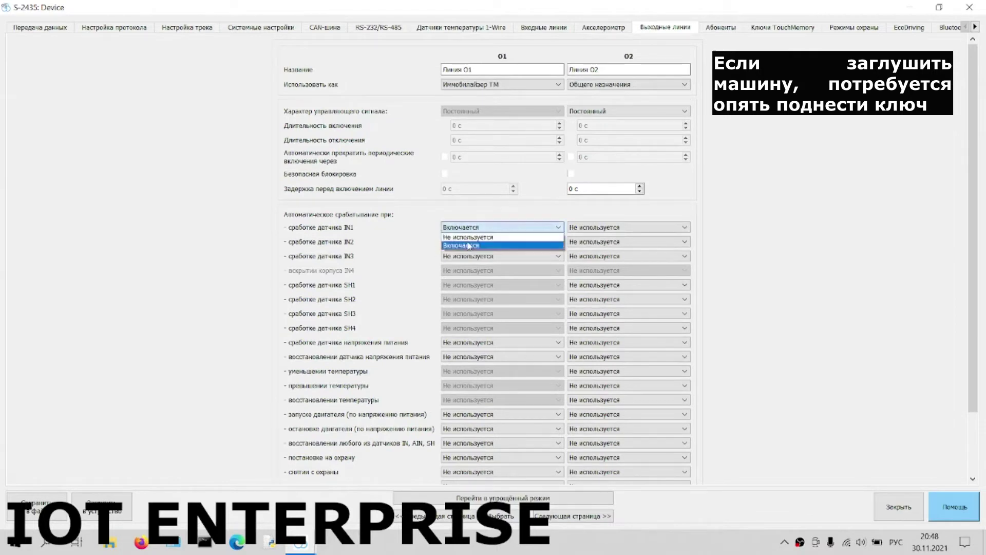
{"action": "left_click", "coordinate": [470, 234]}
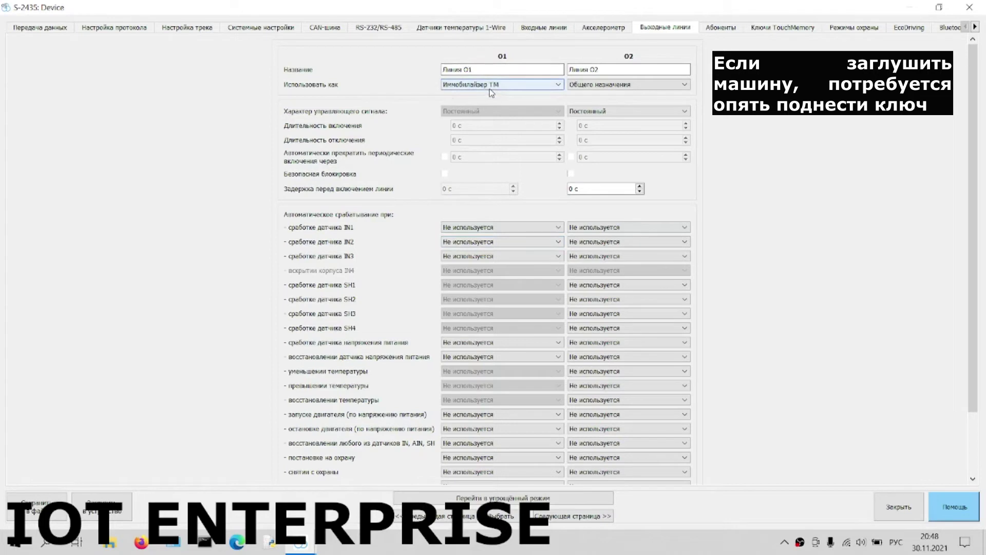
{"action": "scroll", "coordinate": [442, 288], "scroll_direction": "down", "scroll_amount": 2}
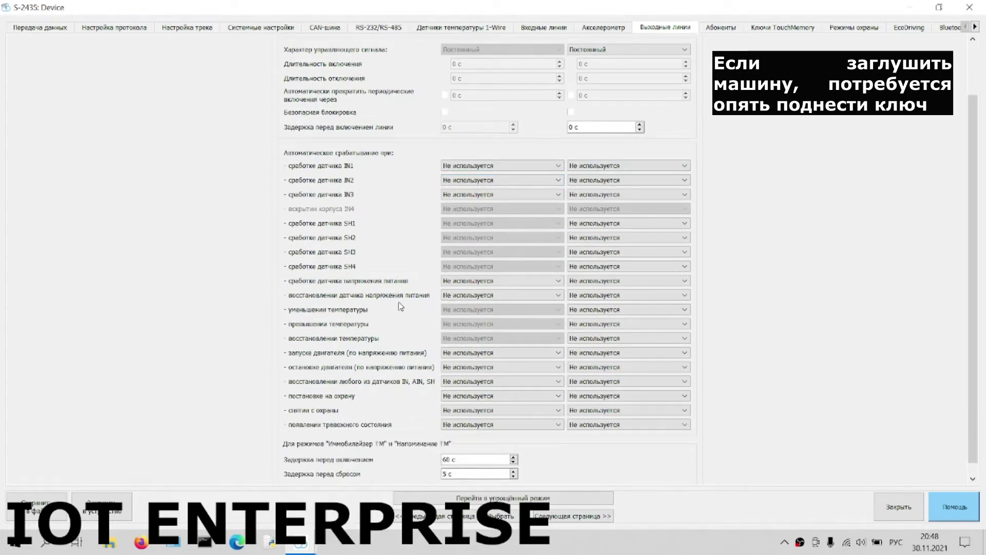
{"action": "scroll", "coordinate": [401, 306], "scroll_direction": "up", "scroll_amount": 2}
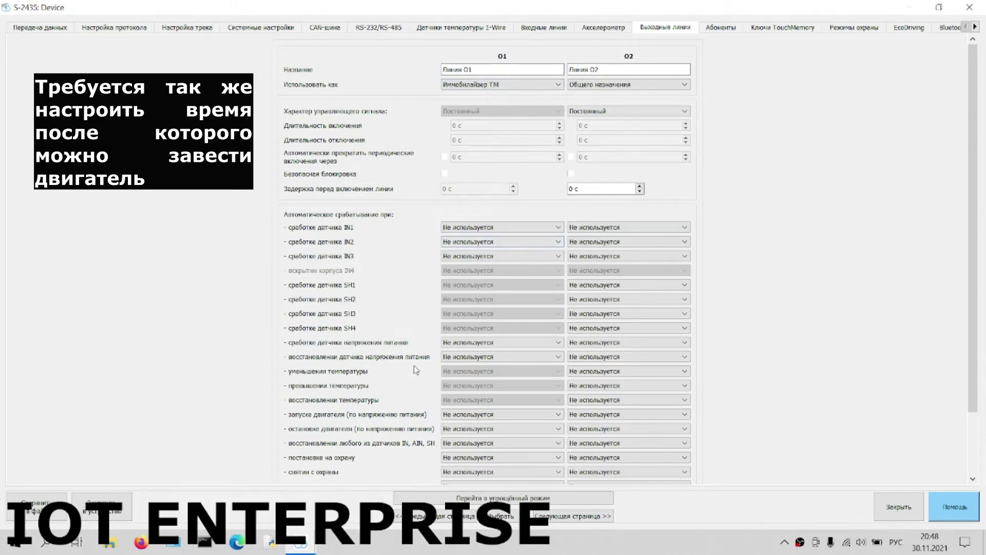
Step: Set output O1 to «Включается» on IN1 sensor triggering again, without changing output O2
{"action": "scroll", "coordinate": [411, 367], "scroll_direction": "down", "scroll_amount": 1}
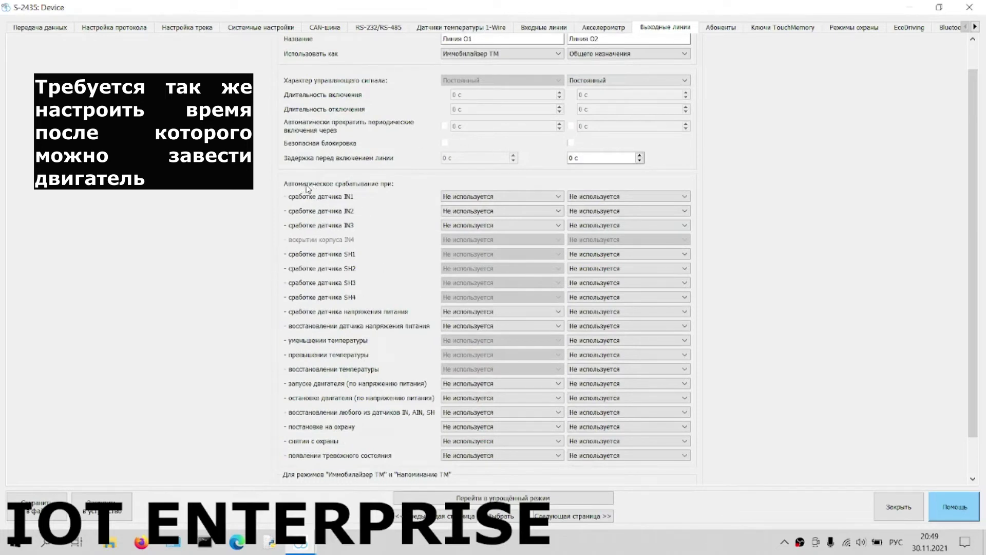
{"action": "left_click", "coordinate": [461, 197]}
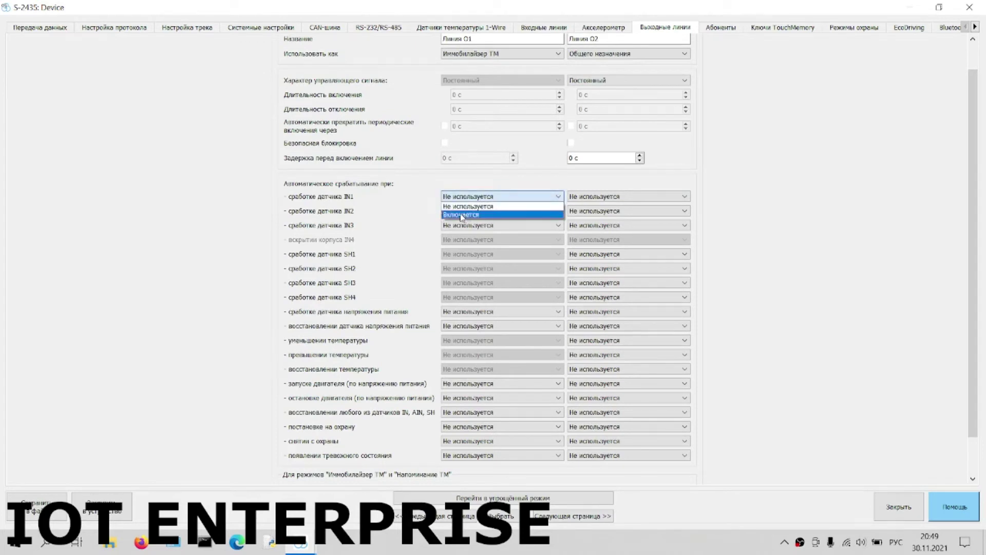
{"action": "left_click", "coordinate": [460, 215]}
{"action": "left_click", "coordinate": [574, 199]}
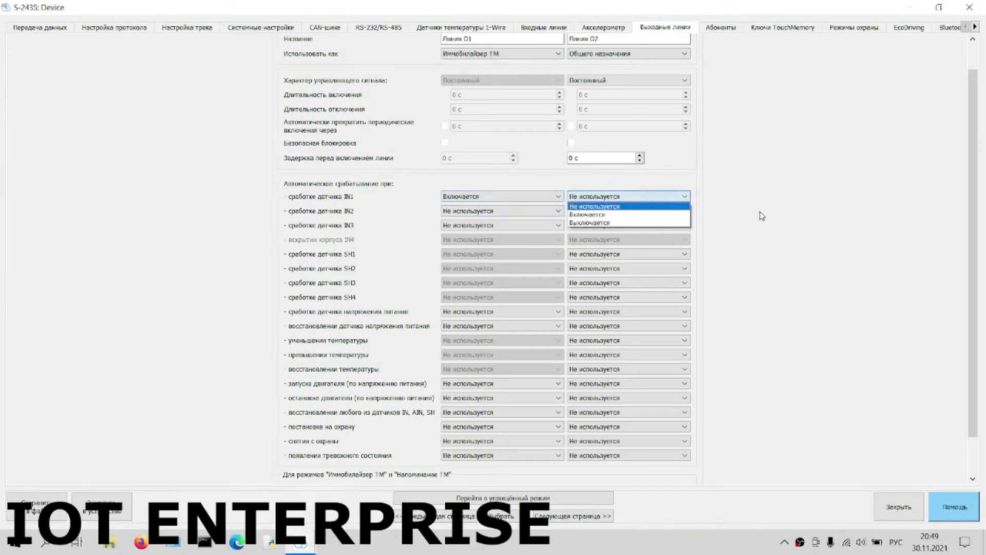
{"action": "left_click", "coordinate": [752, 238]}
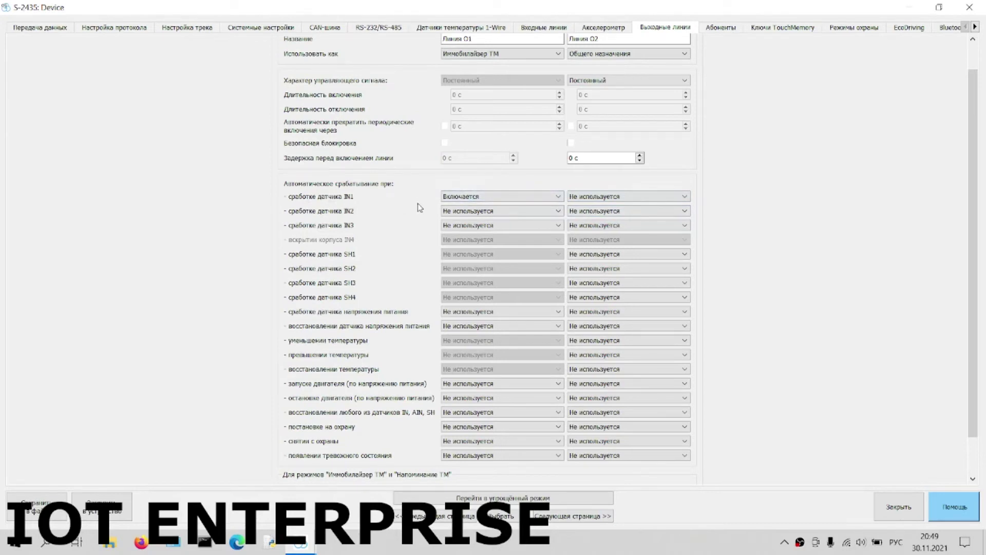
Step: Reset output O1's IN1 trigger response to «Не используется»
{"action": "left_click", "coordinate": [450, 200]}
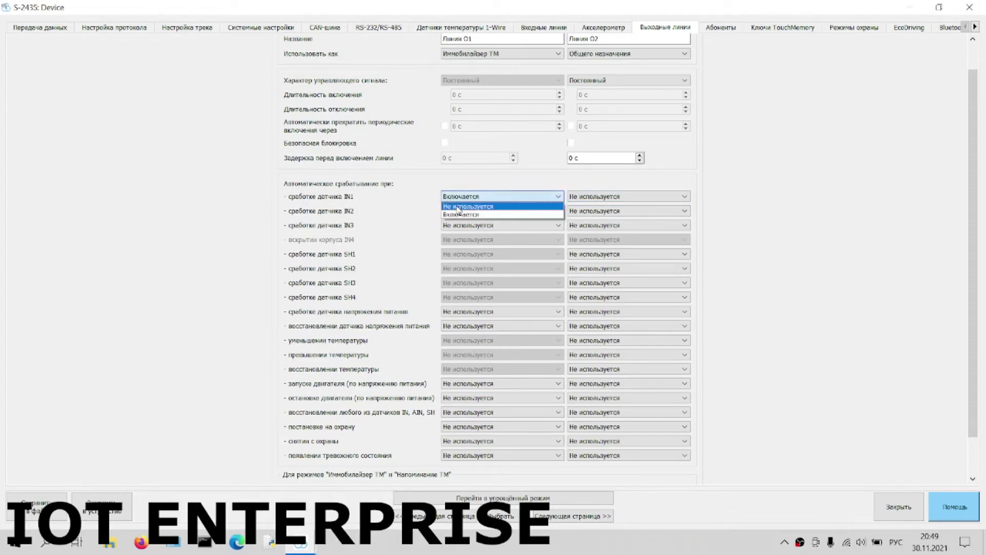
{"action": "left_click", "coordinate": [458, 207]}
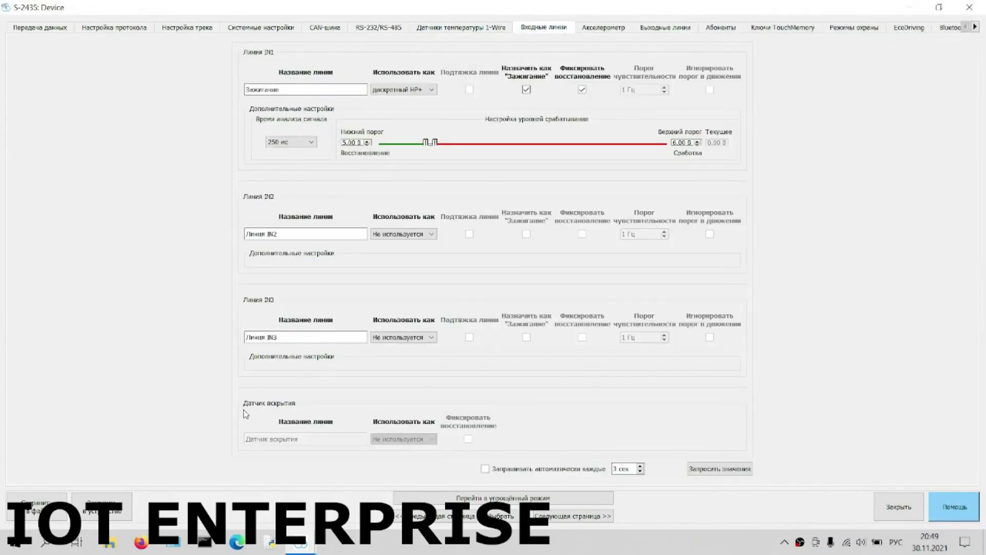
Step: Try input line IN2 as «дискретный НР+», «дискретный НЗ+», «дискретный НР-» and «дискретный НЗ-» in turn
{"action": "left_click", "coordinate": [414, 237]}
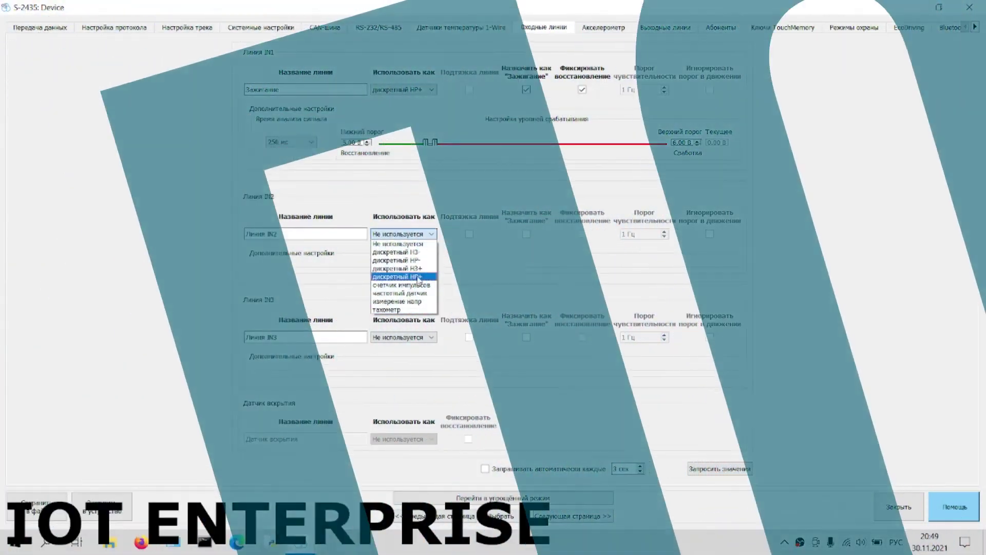
{"action": "left_click", "coordinate": [405, 277]}
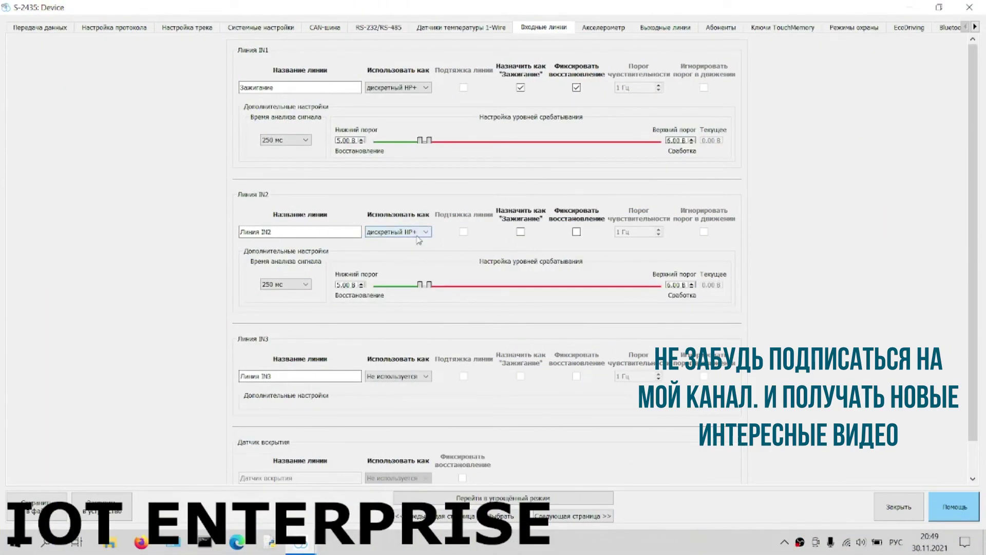
{"action": "left_click", "coordinate": [415, 238]}
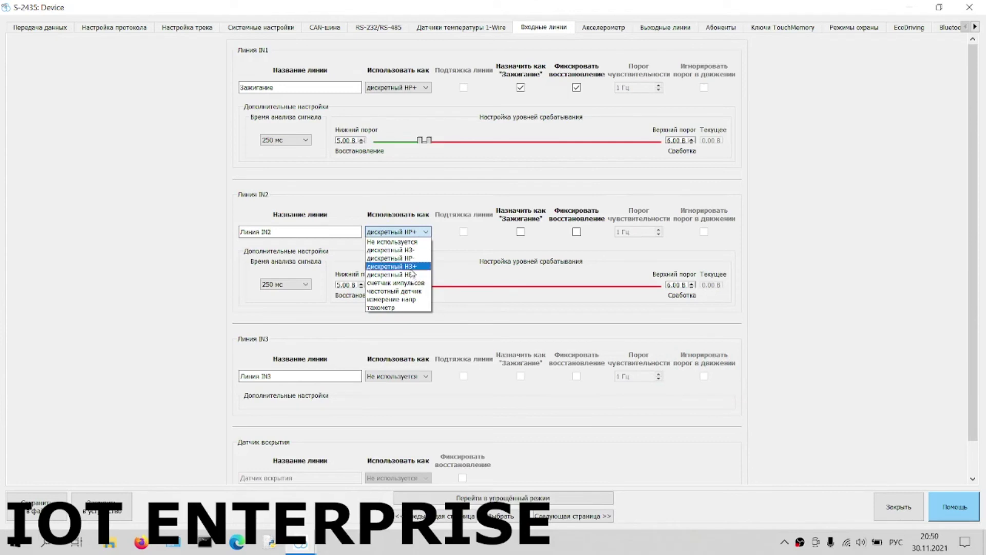
{"action": "left_click", "coordinate": [411, 268]}
{"action": "left_click", "coordinate": [414, 236]}
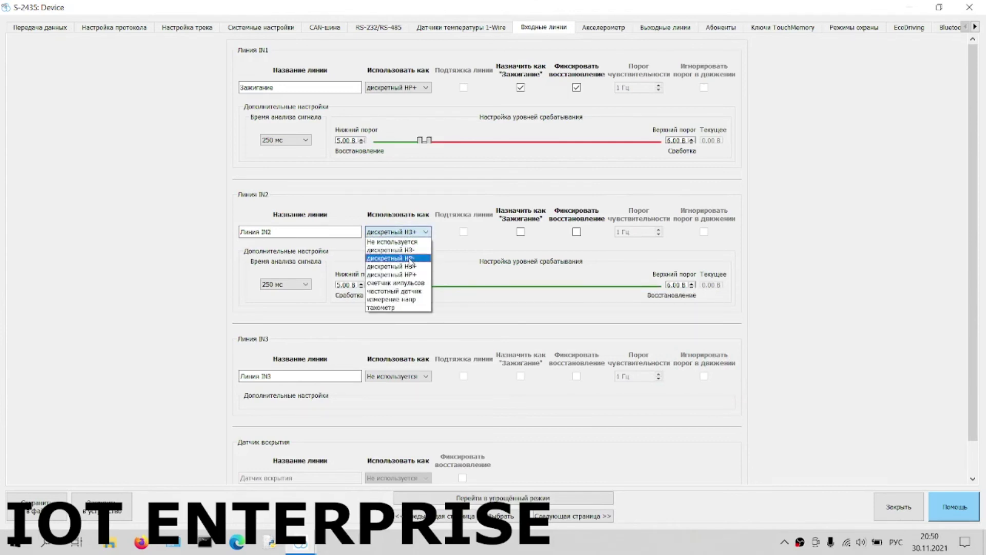
{"action": "left_click", "coordinate": [410, 258]}
{"action": "left_click", "coordinate": [411, 233]}
{"action": "left_click", "coordinate": [411, 249]}
Step: Configure input line IN2 for use as «дискретный НР+»
{"action": "left_click", "coordinate": [412, 232]}
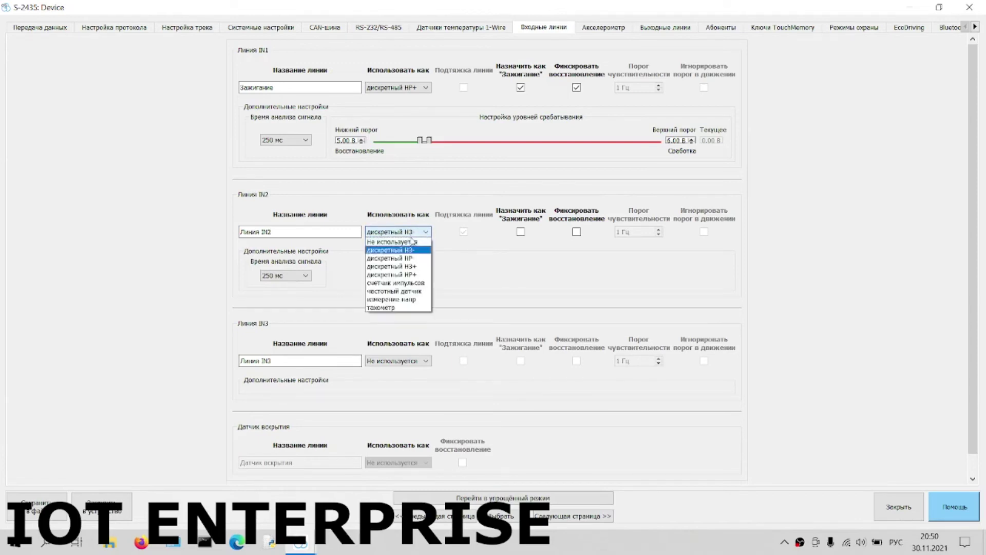
{"action": "left_click", "coordinate": [400, 278]}
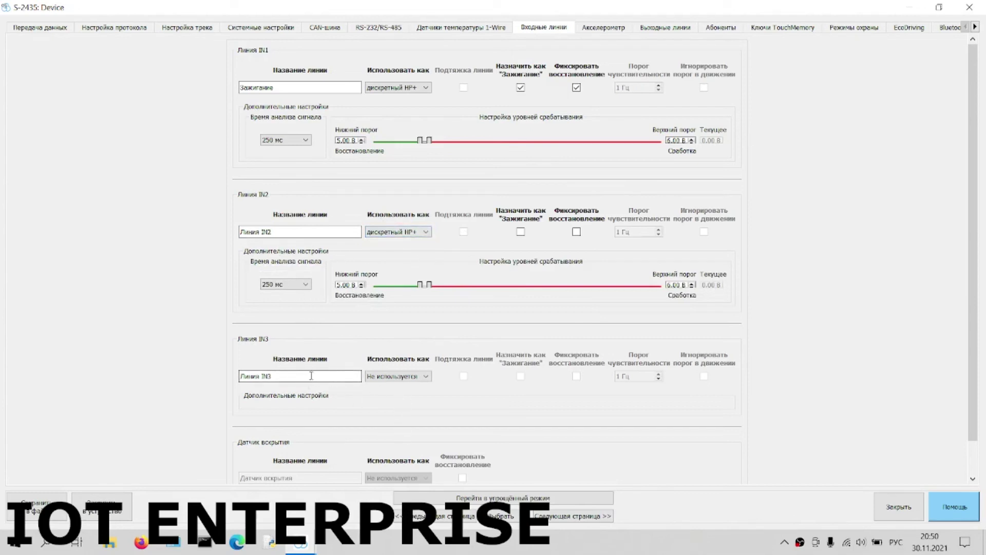
{"action": "scroll", "coordinate": [369, 248], "scroll_direction": "down", "scroll_amount": 1}
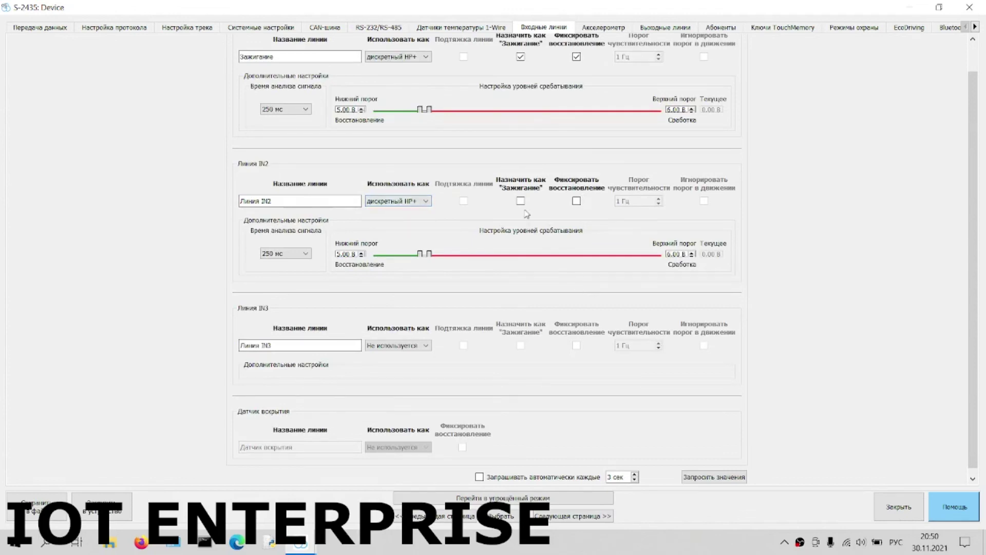
Step: Review the available control signal types and usage modes for output line O2 without choosing a different option
{"action": "scroll", "coordinate": [522, 204], "scroll_direction": "up", "scroll_amount": 1}
{"action": "left_click", "coordinate": [658, 17]}
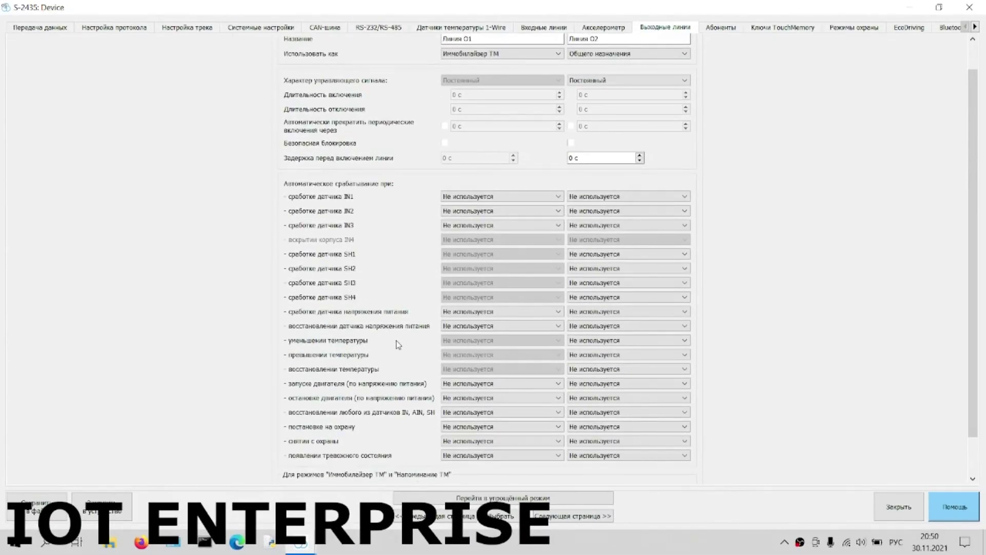
{"action": "scroll", "coordinate": [396, 288], "scroll_direction": "up", "scroll_amount": 1}
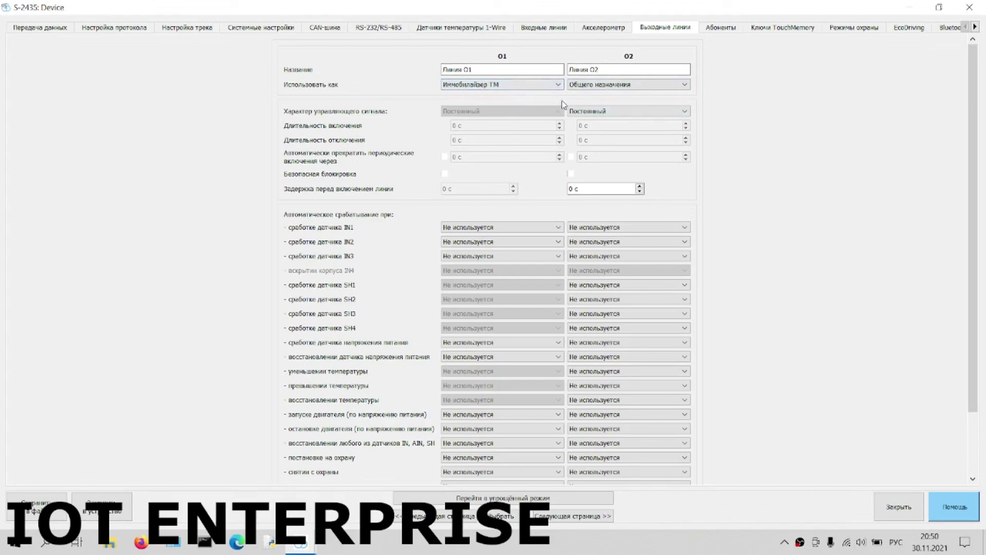
{"action": "left_click", "coordinate": [587, 112]}
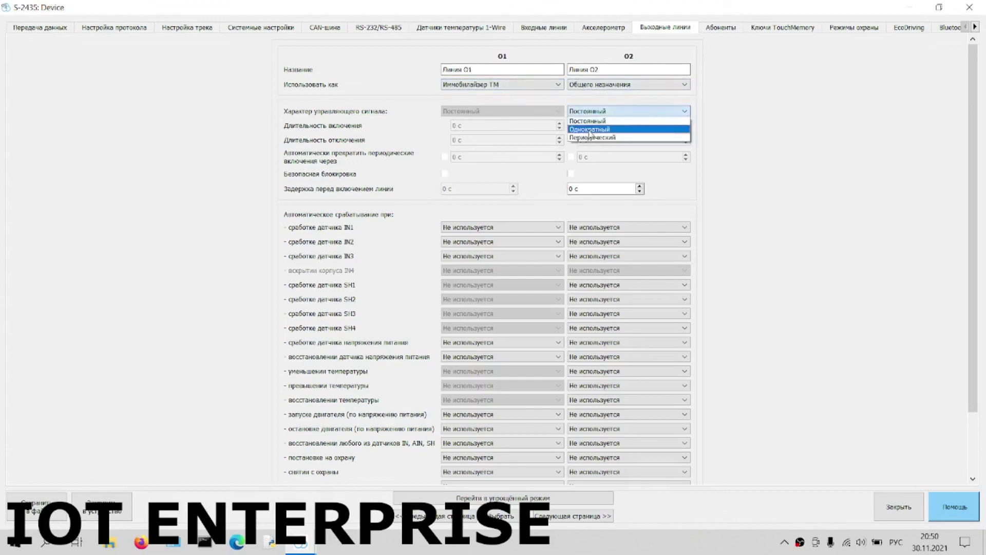
{"action": "left_click", "coordinate": [596, 106]}
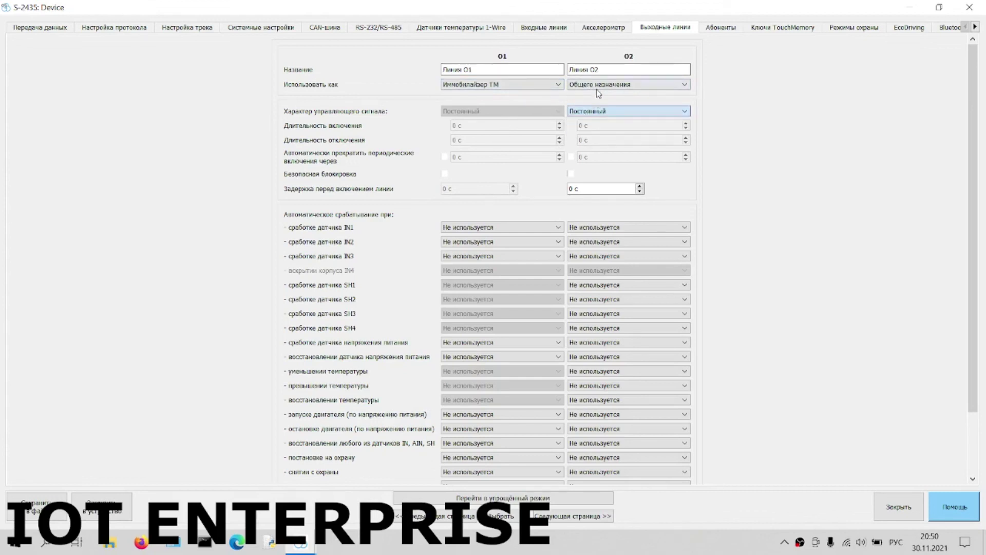
{"action": "left_click", "coordinate": [599, 87]}
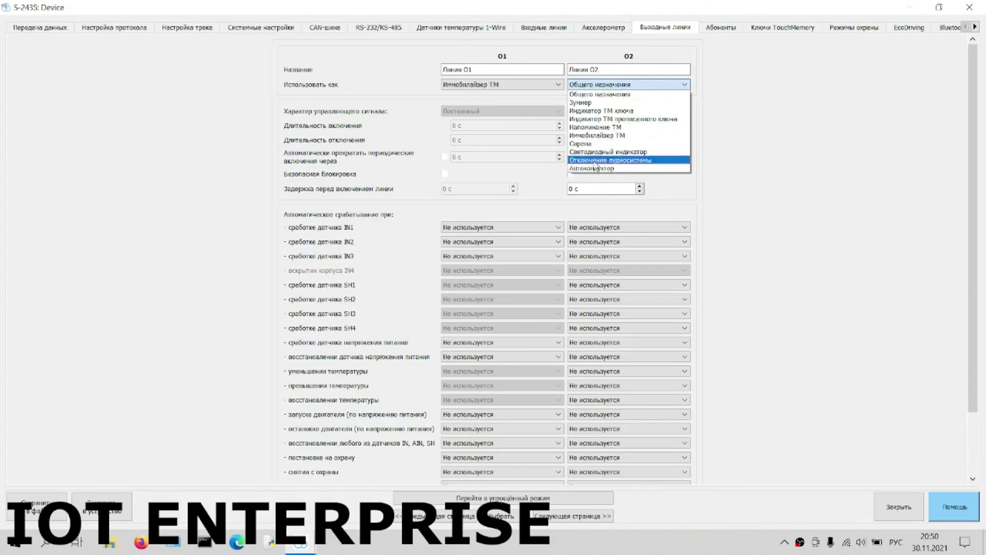
{"action": "left_click", "coordinate": [739, 146]}
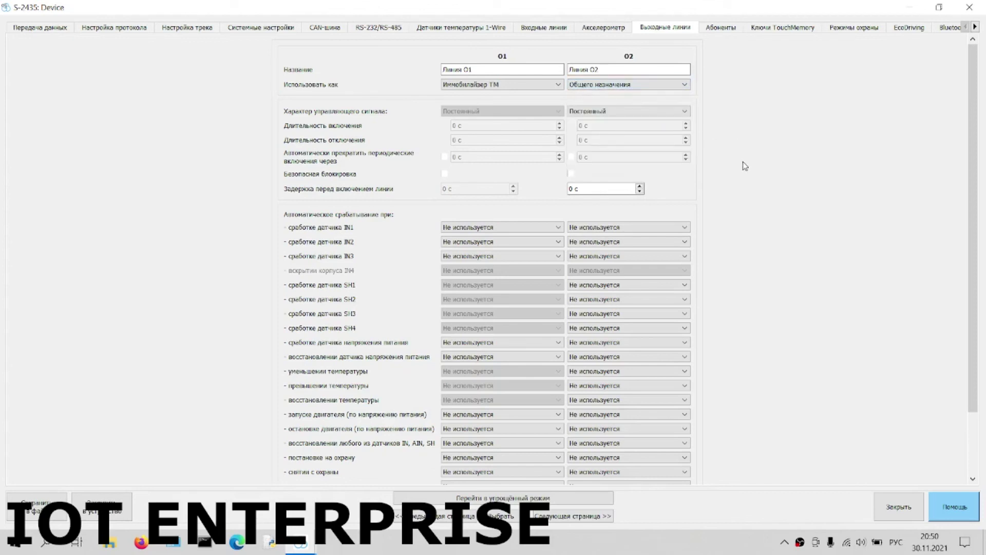